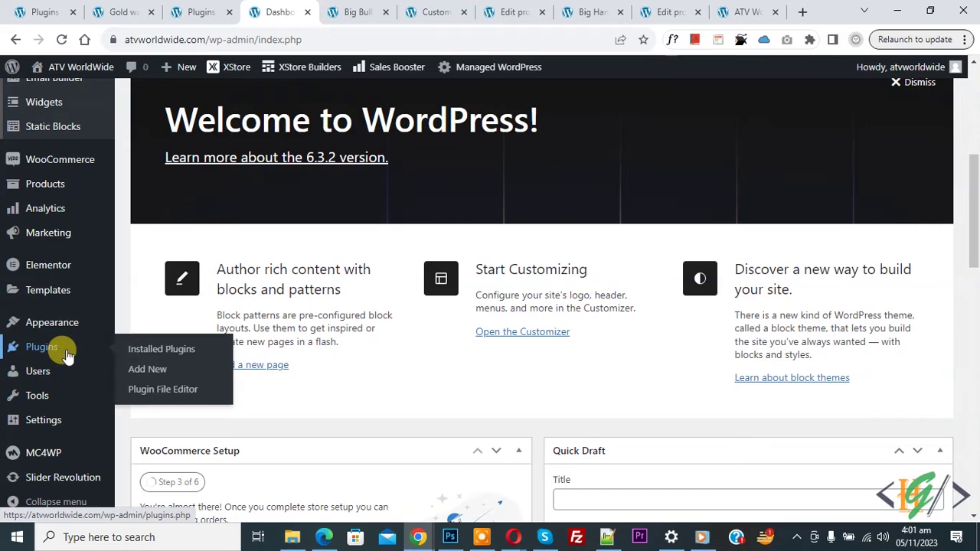
# - Search new plugins for 'Extra product options For WooCommerce', then open Products > Extra Product Addons
pyautogui.click(147, 369)
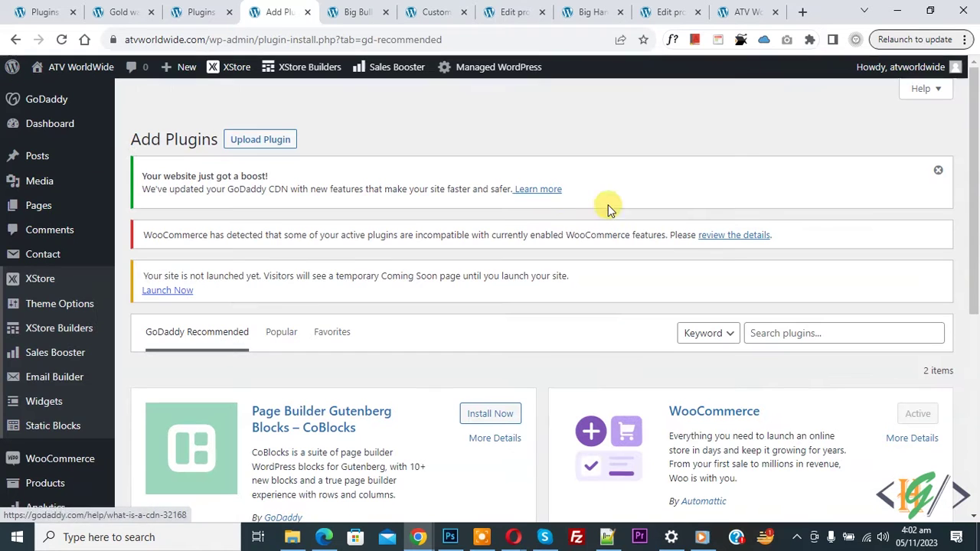
pyautogui.click(785, 335)
pyautogui.write('Extra product options For WooCommerce')
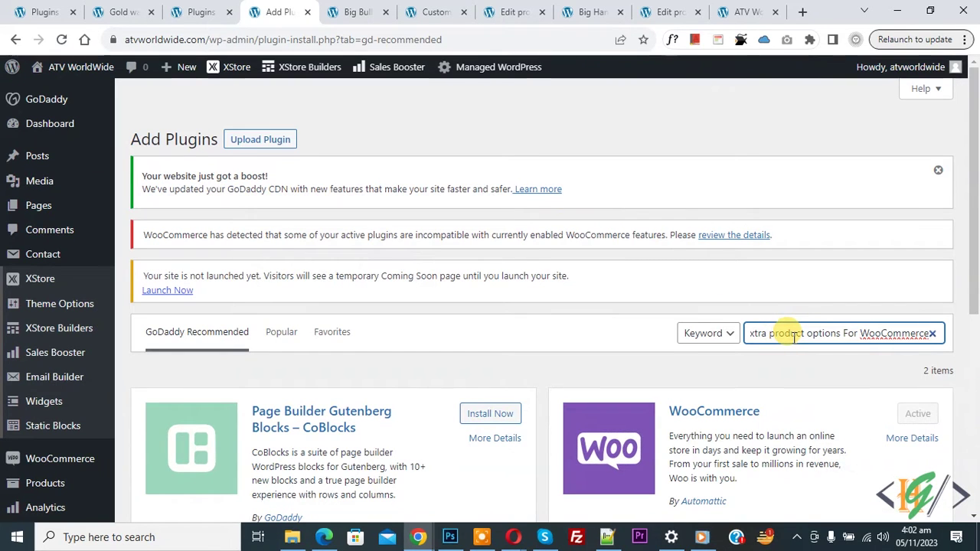
pyautogui.scroll(-2, 693, 287)
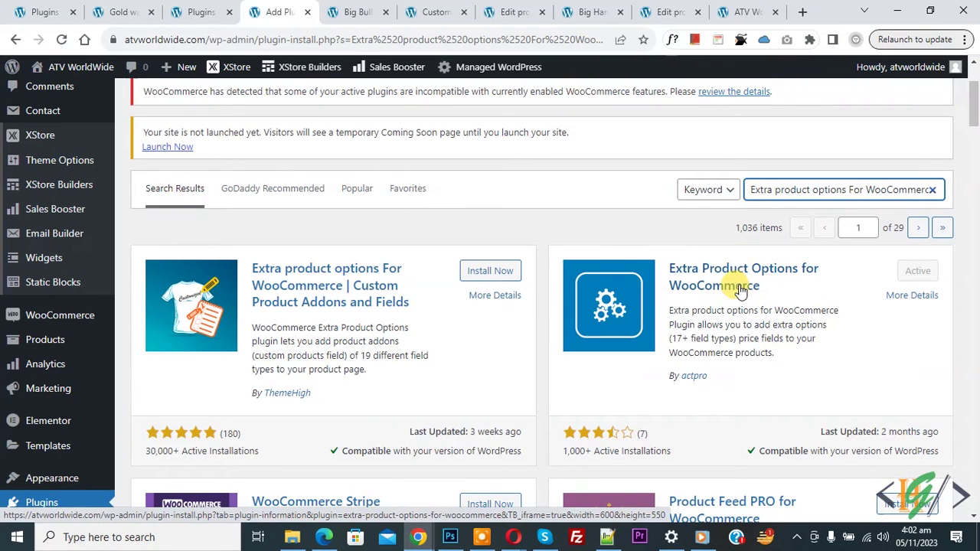
pyautogui.moveTo(53, 340)
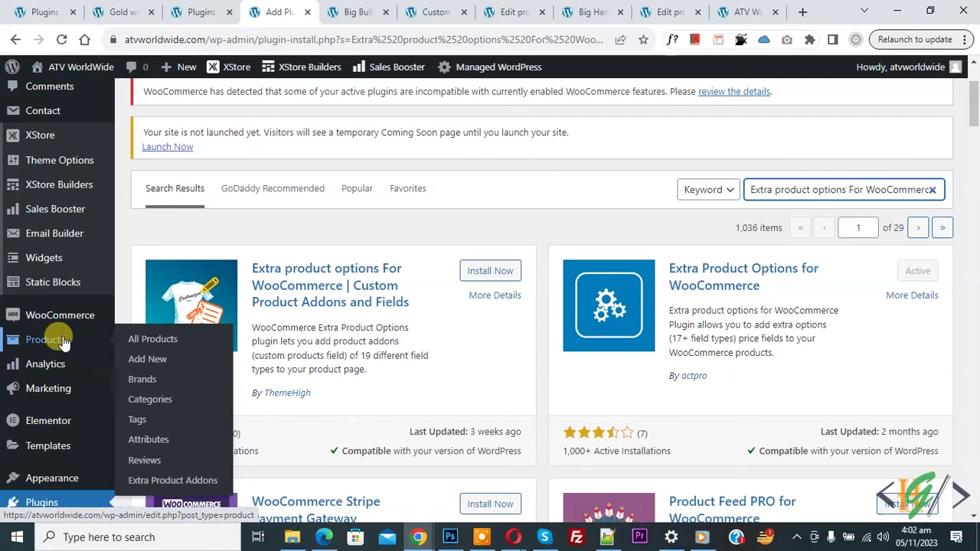
pyautogui.click(172, 483)
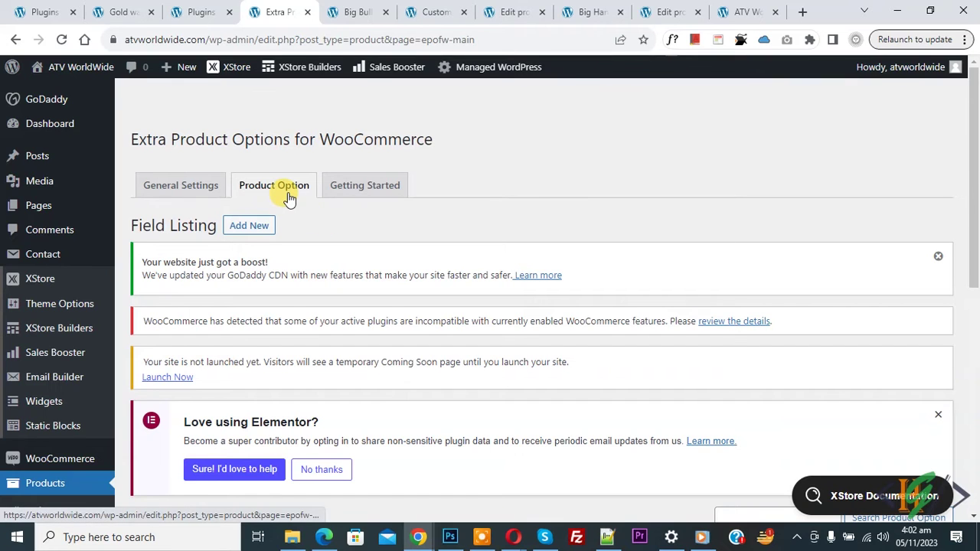
# - Review the General Settings tab's 'Addon Details' and 'Subtotal' title fields
pyautogui.click(178, 187)
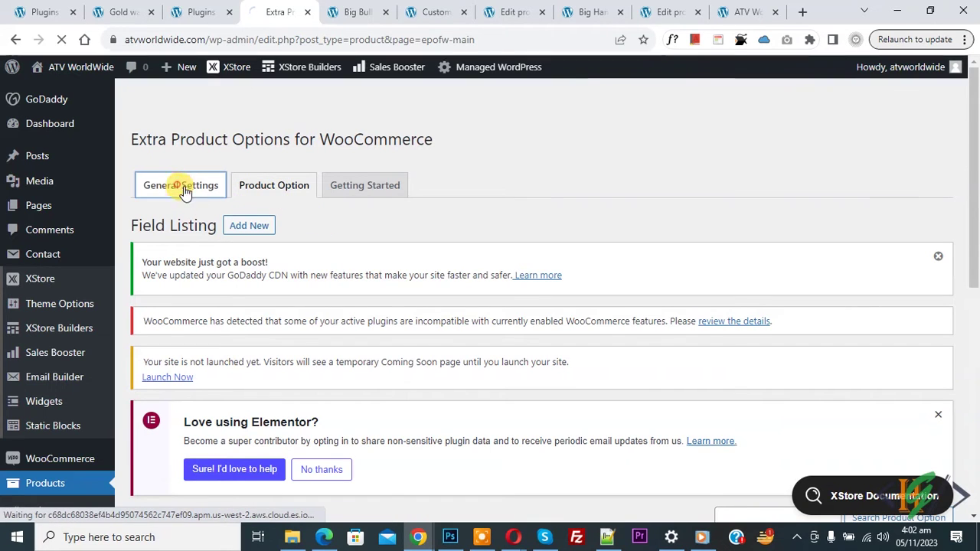
pyautogui.scroll(-2, 164, 310)
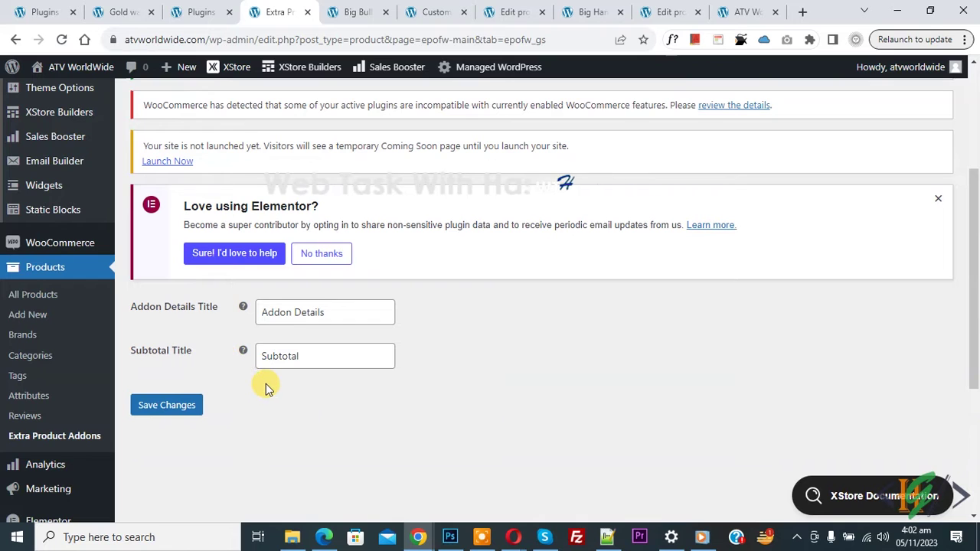
pyautogui.scroll(3, 268, 387)
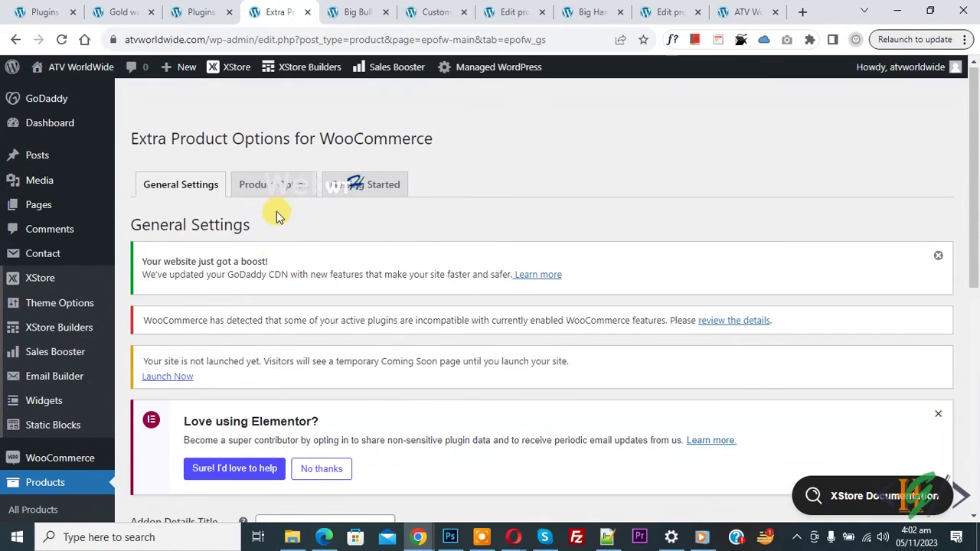
# - Create a new enabled product add-on named 'Checkbox' from the Product Option tab
pyautogui.click(274, 188)
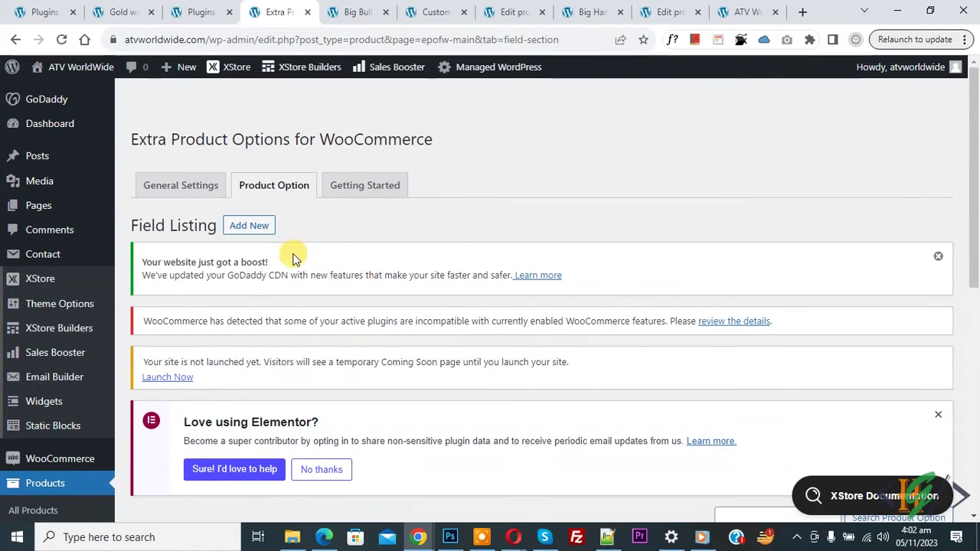
pyautogui.click(249, 228)
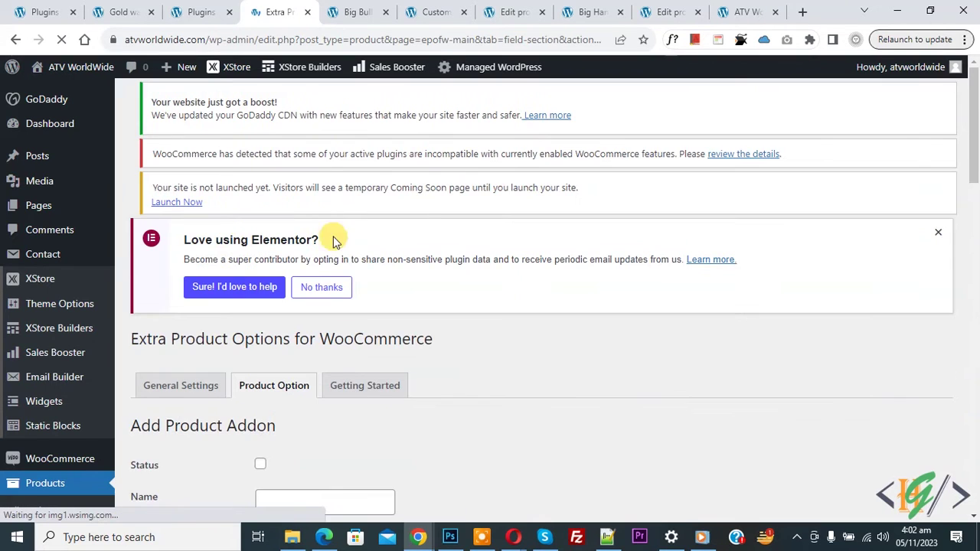
pyautogui.scroll(-3, 390, 174)
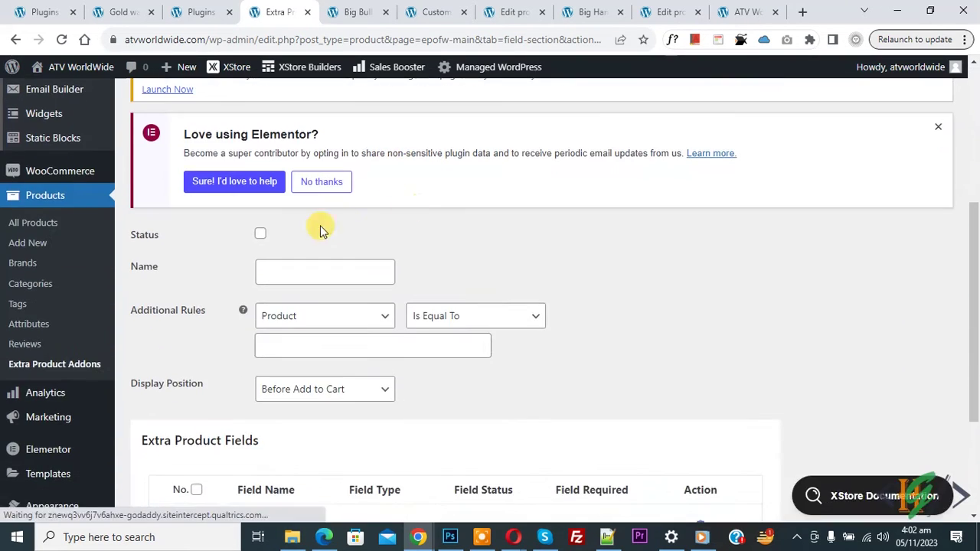
pyautogui.click(260, 233)
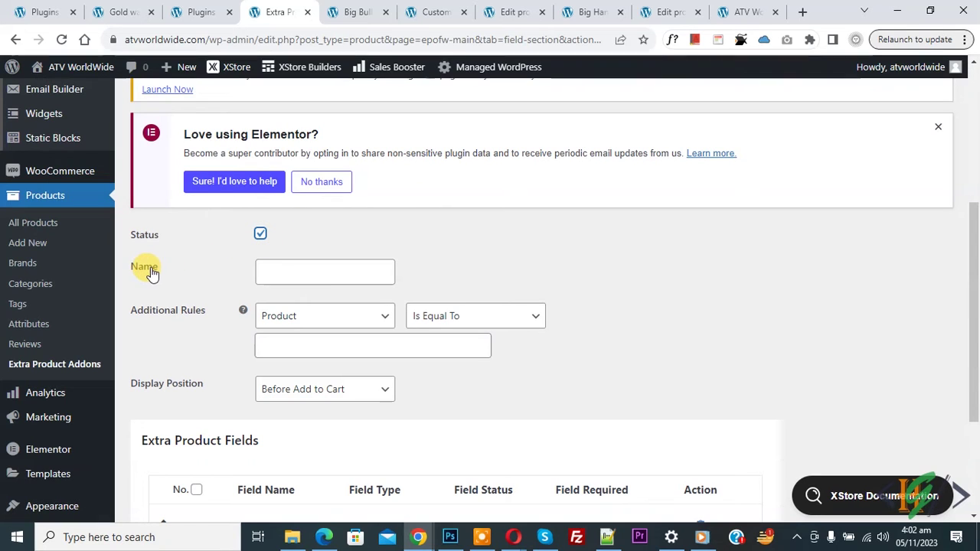
pyautogui.click(279, 271)
pyautogui.write('Checkbox')
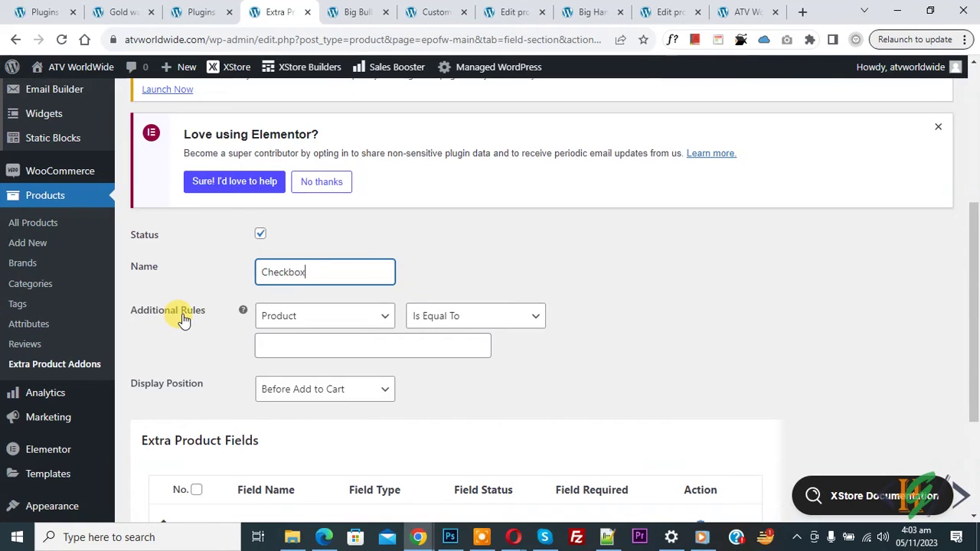
# - Set the add-on rule to Product Is Equal To Big Bull, positioned Before Add to Cart
pyautogui.click(285, 316)
pyautogui.click(295, 341)
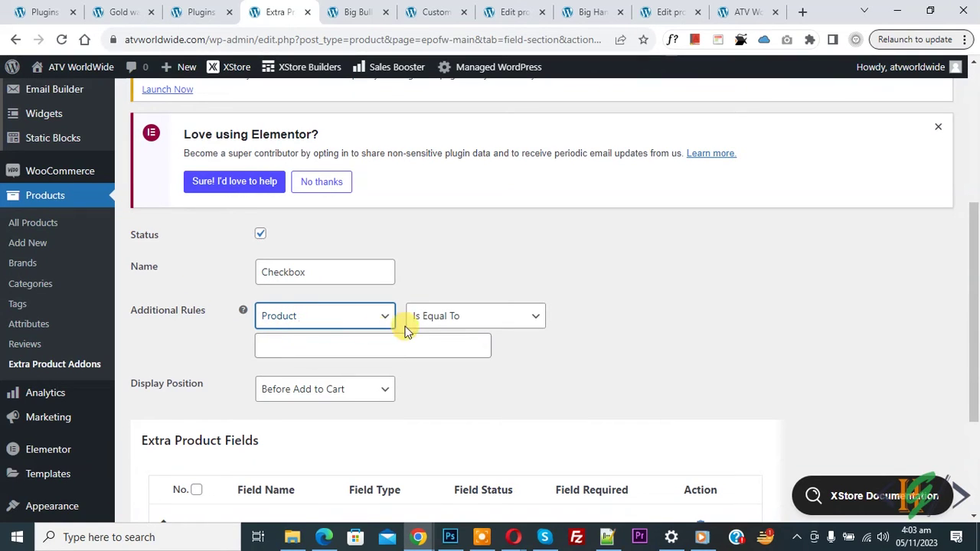
pyautogui.click(309, 346)
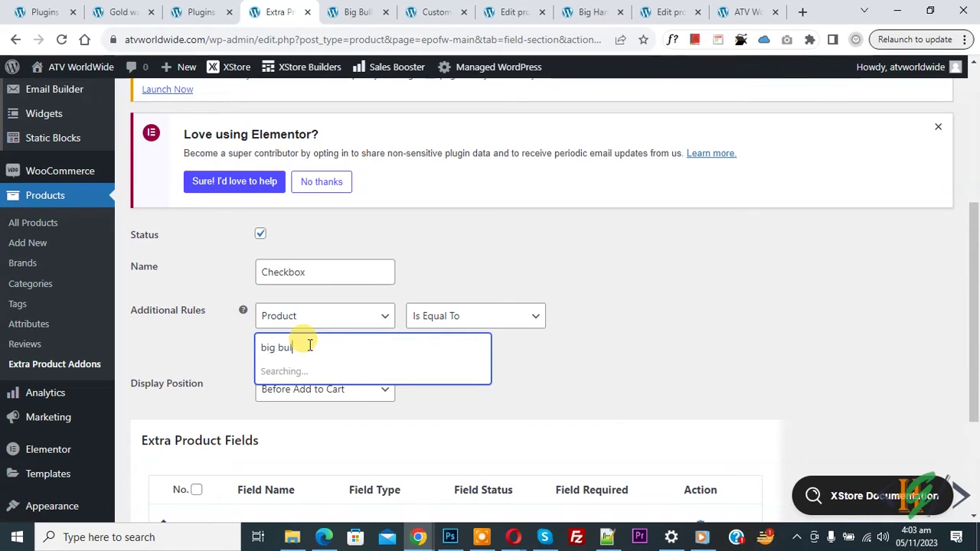
pyautogui.click(288, 373)
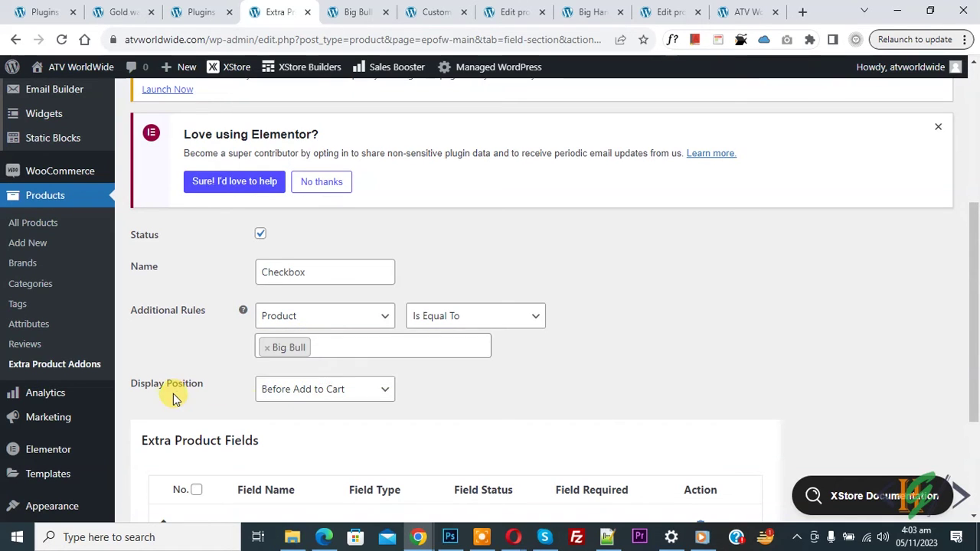
pyautogui.click(295, 394)
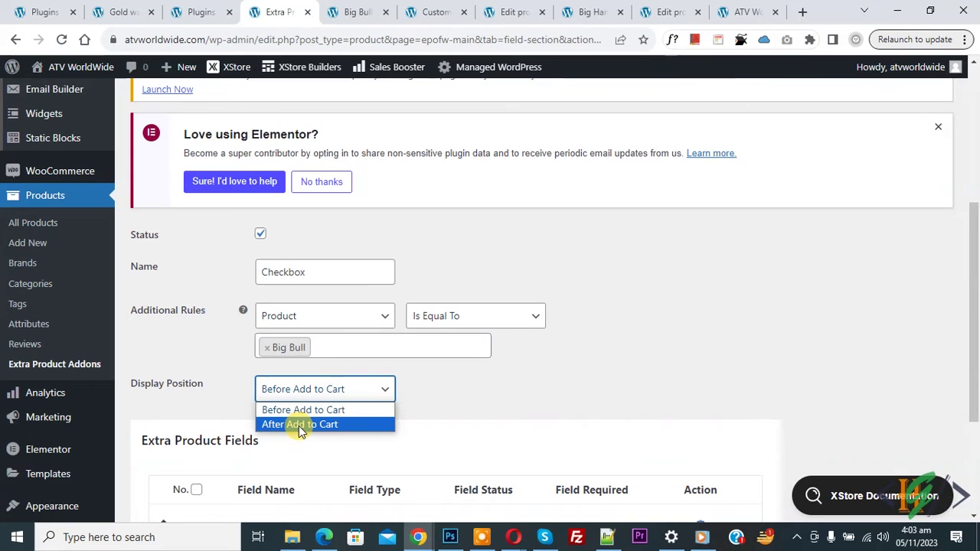
pyautogui.click(284, 408)
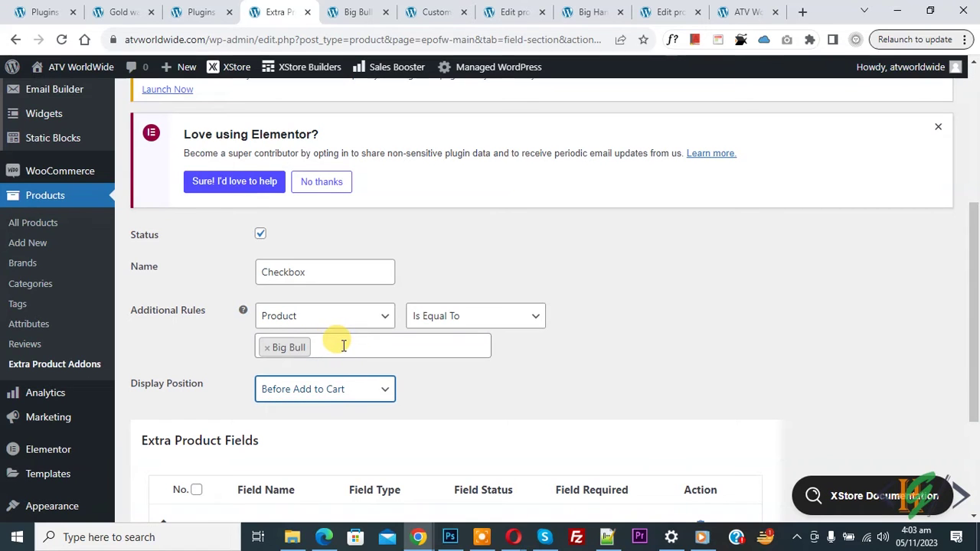
pyautogui.scroll(-3, 215, 300)
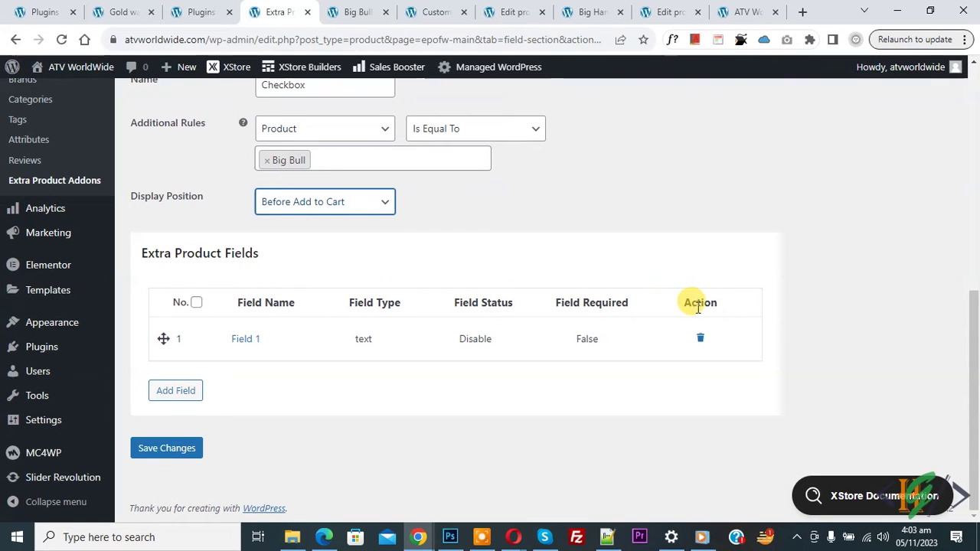
# - Make Field 1 a Checkbox field titled 'Meter' with its Field Title Option enabled
pyautogui.click(244, 346)
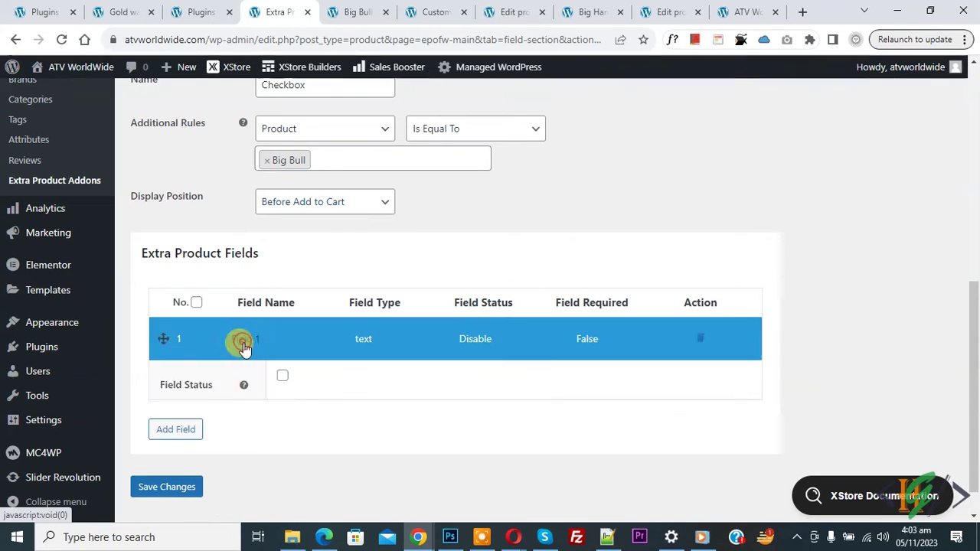
pyautogui.scroll(-2, 269, 314)
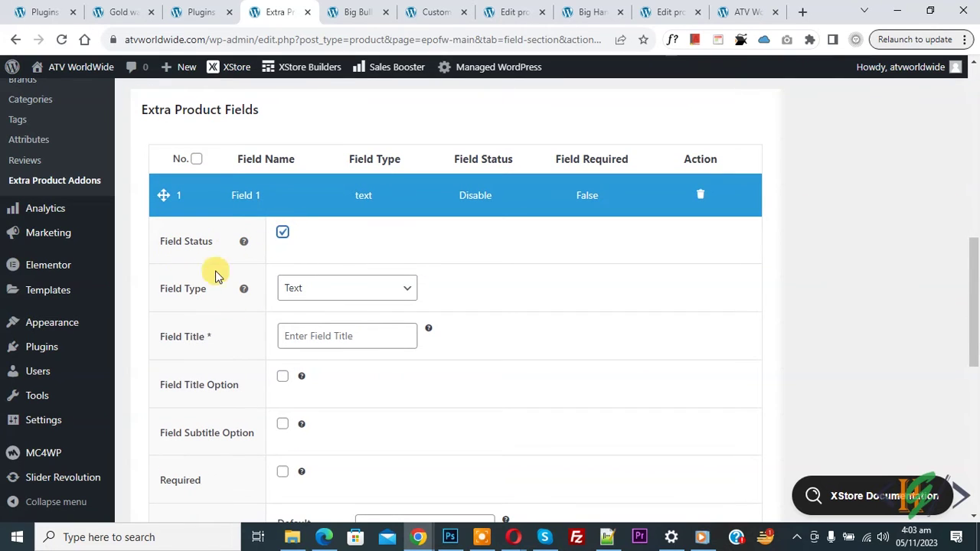
pyautogui.click(325, 295)
pyautogui.click(307, 409)
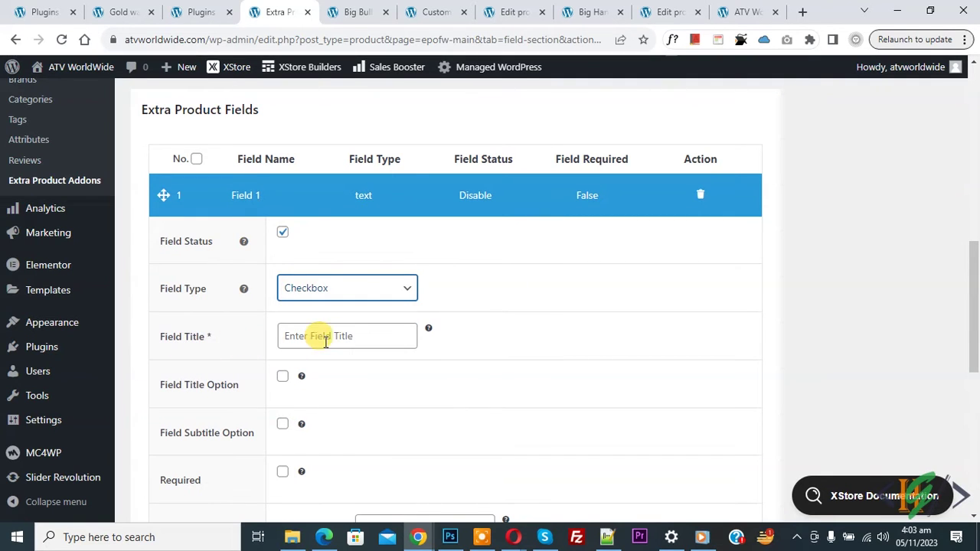
pyautogui.click(326, 342)
pyautogui.write('Meter')
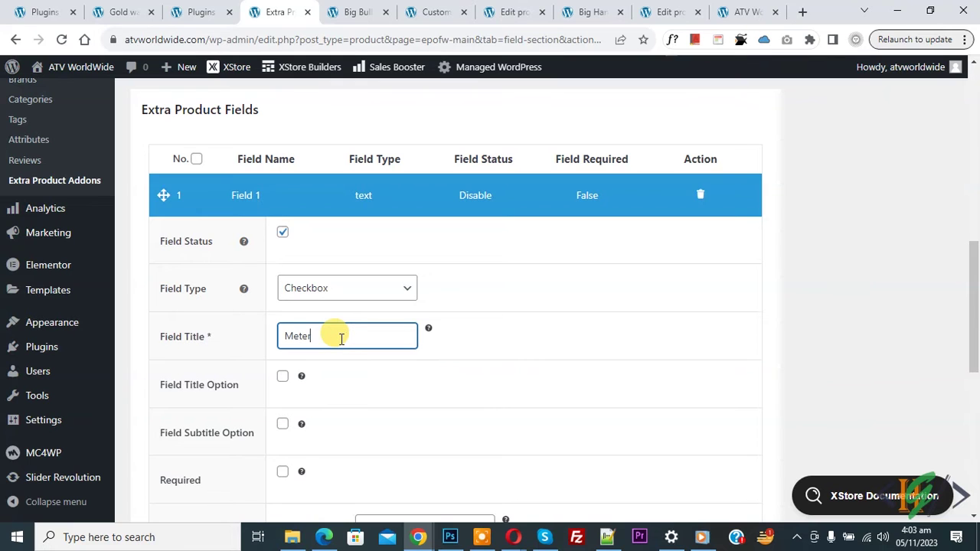
pyautogui.scroll(-1, 242, 241)
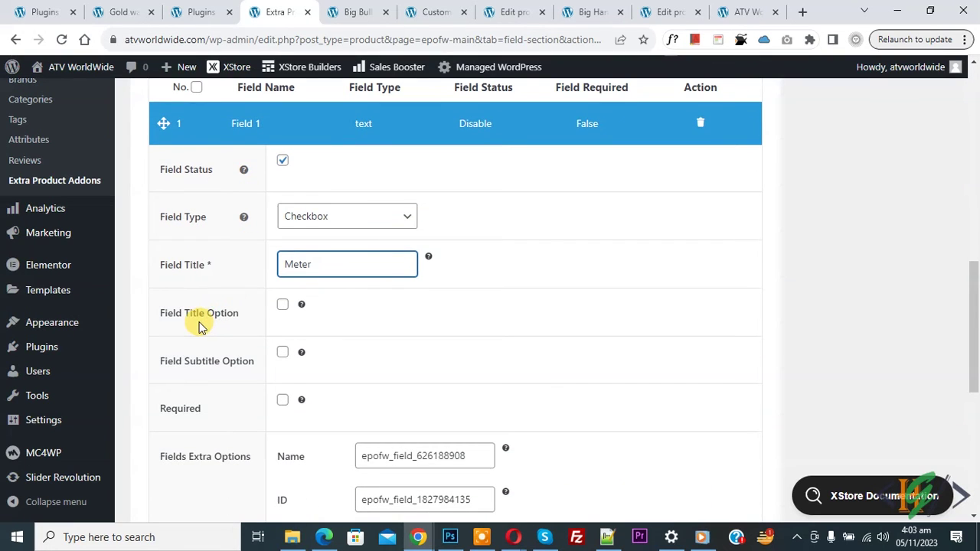
pyautogui.click(281, 305)
pyautogui.scroll(-4, 252, 306)
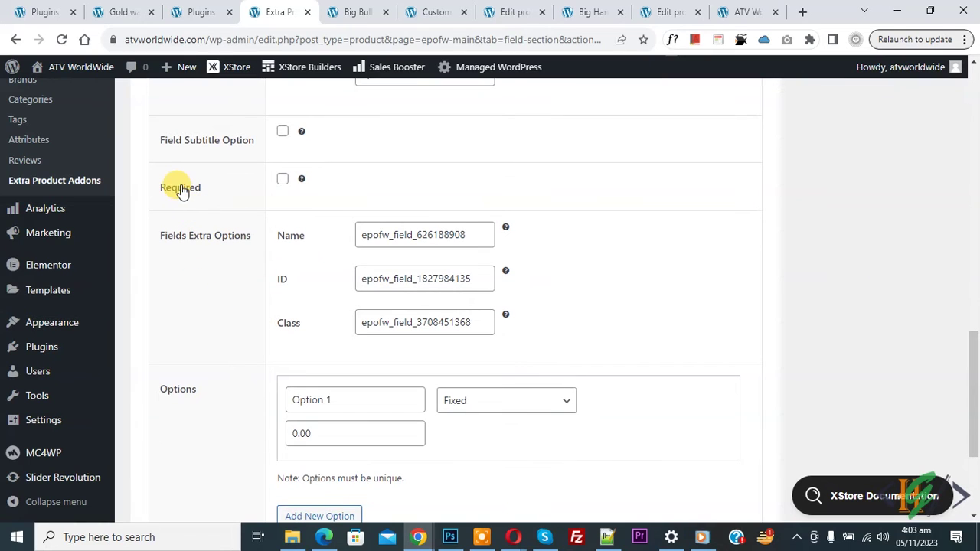
pyautogui.scroll(-2, 258, 196)
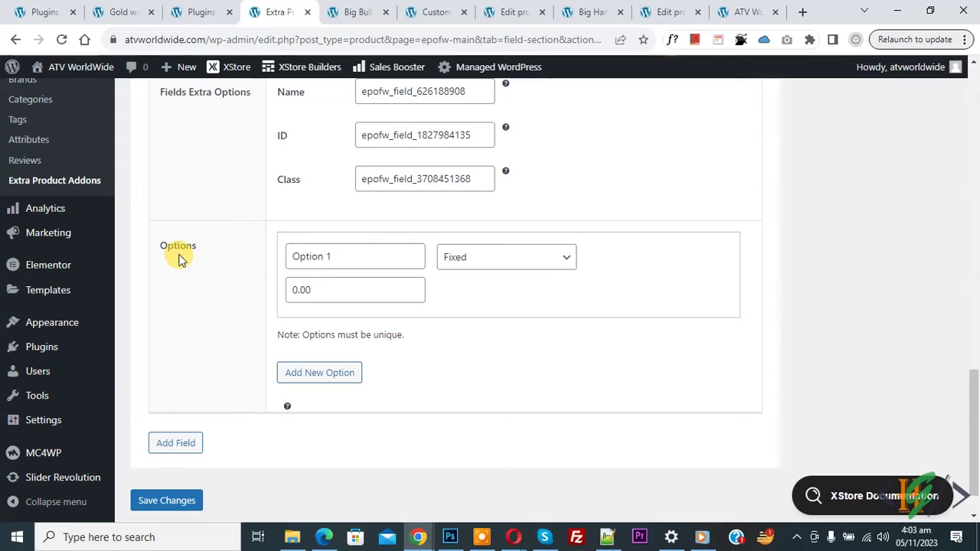
# - Rename the first option to 'Small Meter' with price 10
pyautogui.tripleClick(292, 254)
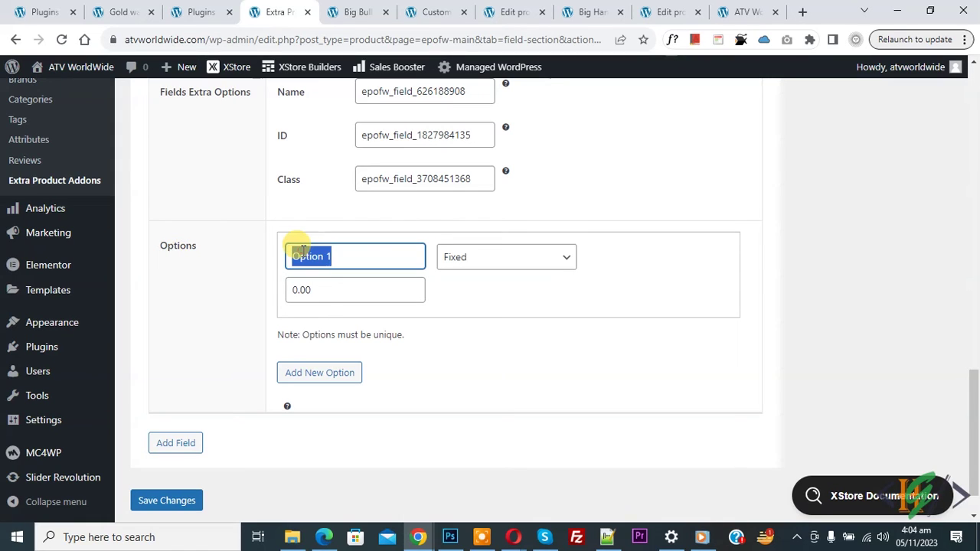
pyautogui.write('Small Meter')
pyautogui.press('Tab')
pyautogui.write('10')
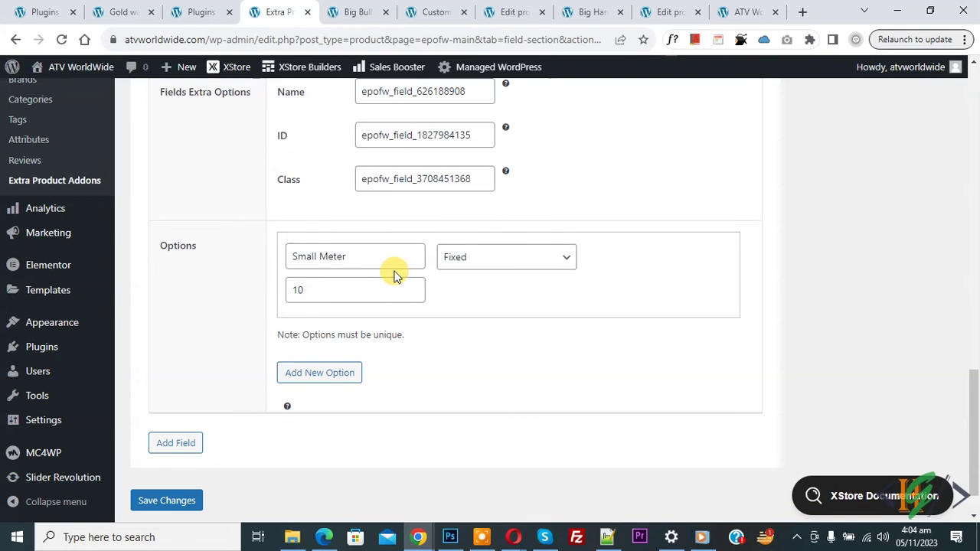
# - Add a second option 'Large Meter' priced 20 and save the add-on
pyautogui.click(309, 375)
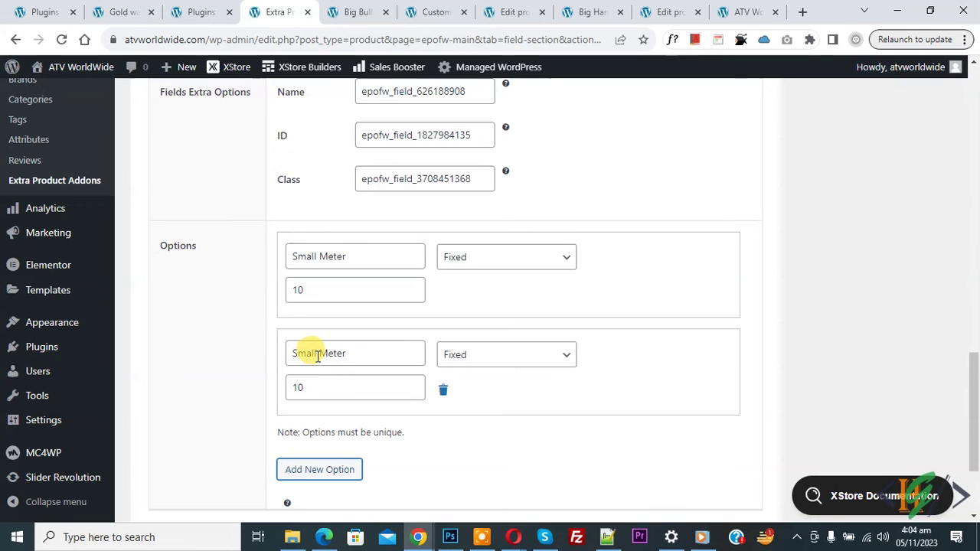
pyautogui.moveTo(317, 356); pyautogui.dragTo(280, 354)
pyautogui.write('L')
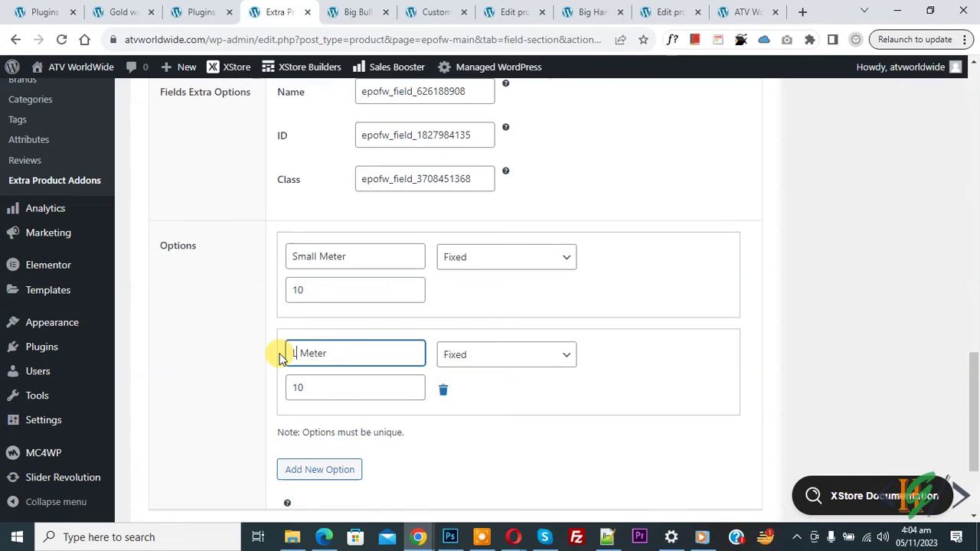
pyautogui.write('arge')
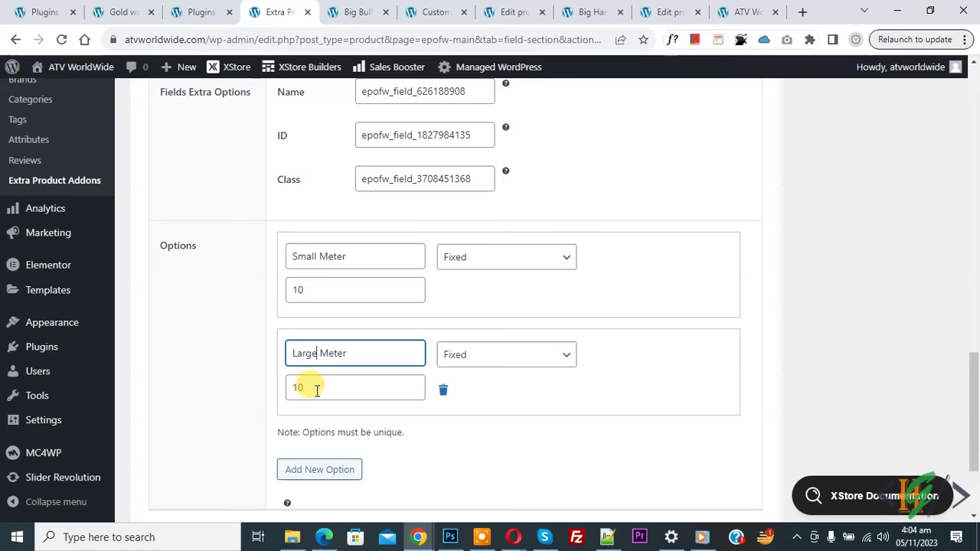
pyautogui.moveTo(317, 387); pyautogui.dragTo(262, 389)
pyautogui.write('2')
pyautogui.scroll(-2, 199, 325)
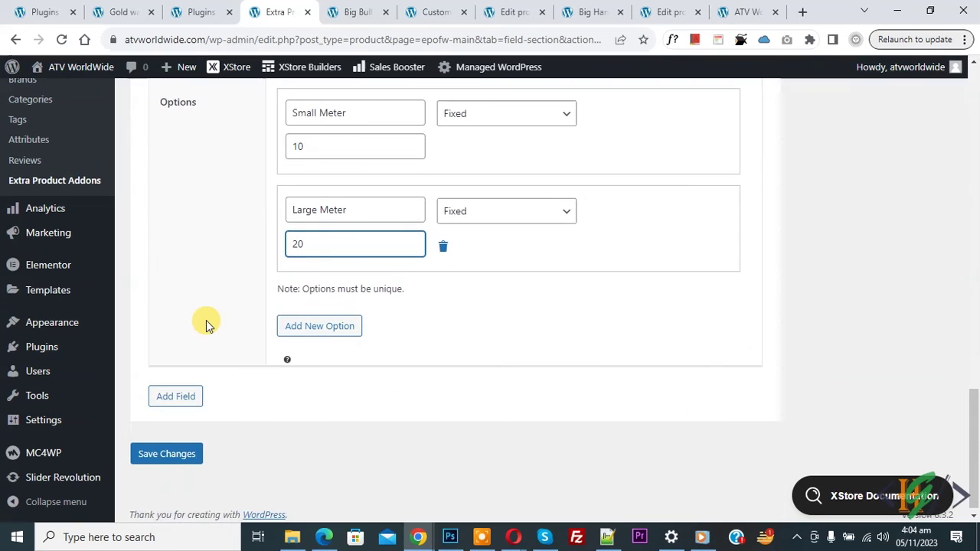
pyautogui.click(168, 452)
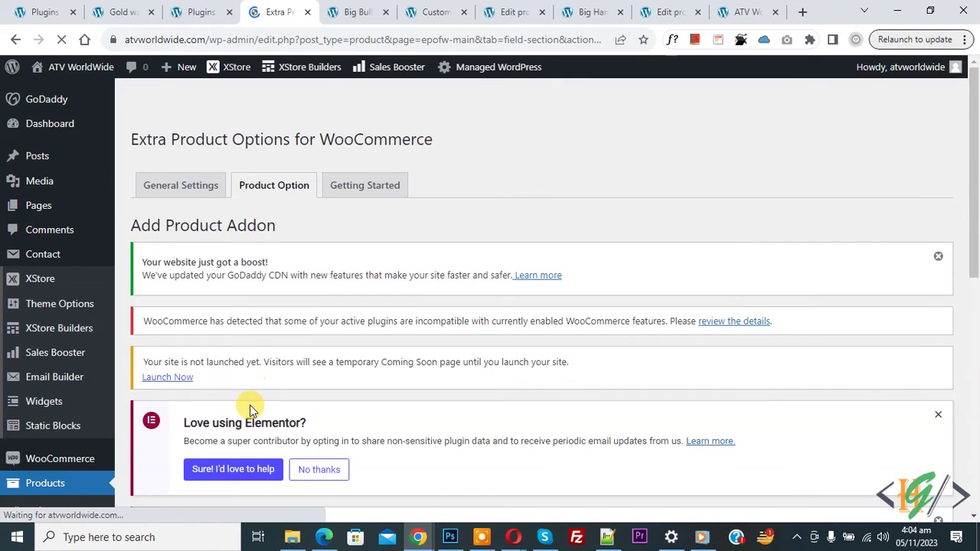
pyautogui.click(363, 9)
# - Reload the Big Bull page, choose 200CC, and tick Small and Large Meter for a $580.00 subtotal
pyautogui.click(63, 39)
pyautogui.scroll(-2, 418, 205)
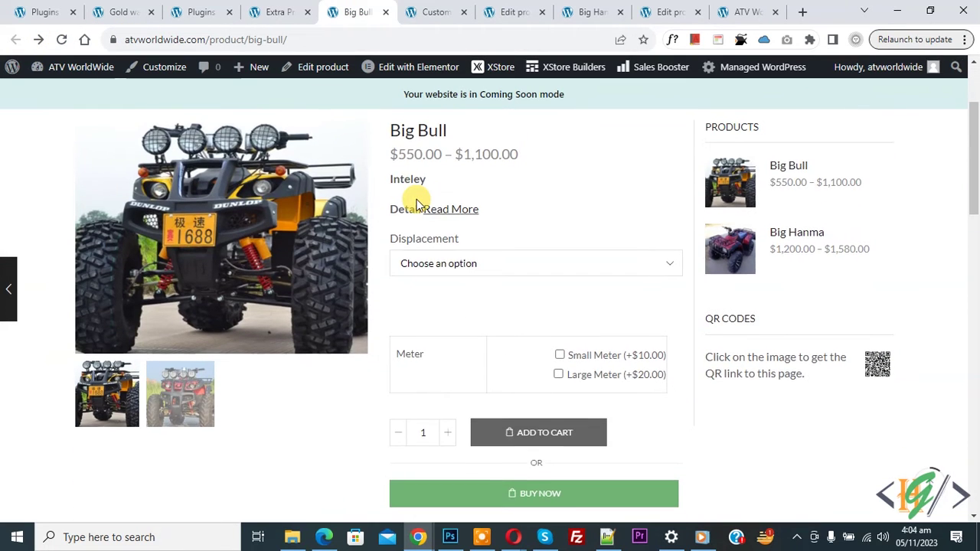
pyautogui.scroll(-1, 417, 205)
pyautogui.click(437, 193)
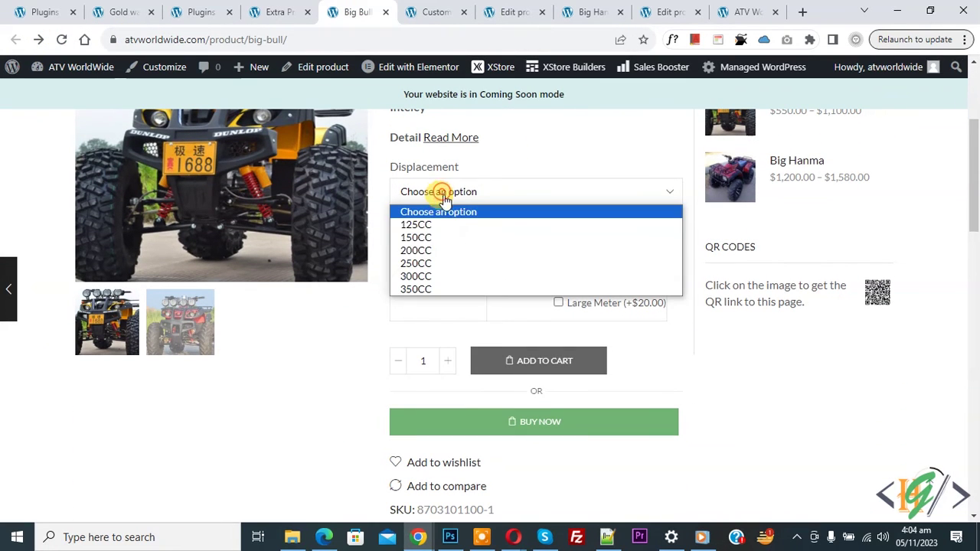
pyautogui.click(443, 253)
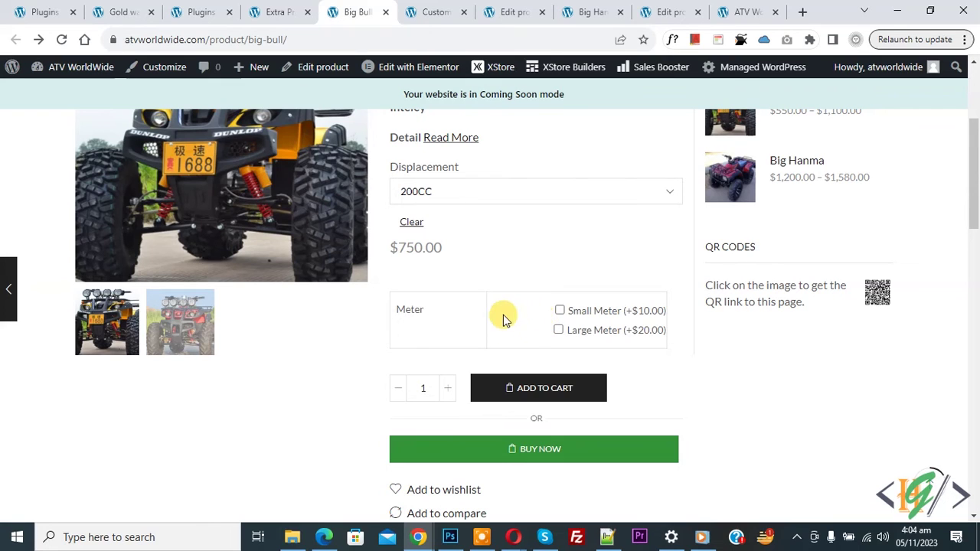
pyautogui.click(560, 310)
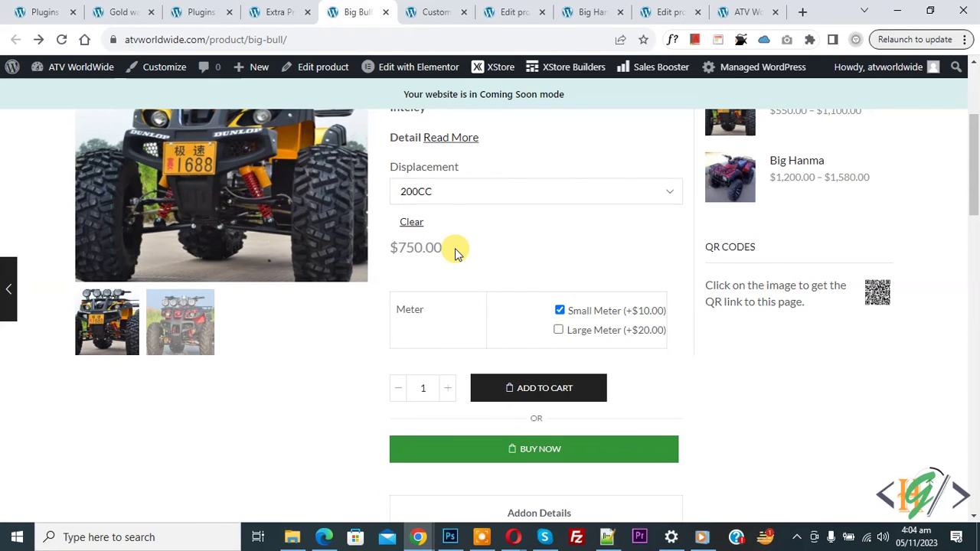
pyautogui.scroll(-3, 453, 248)
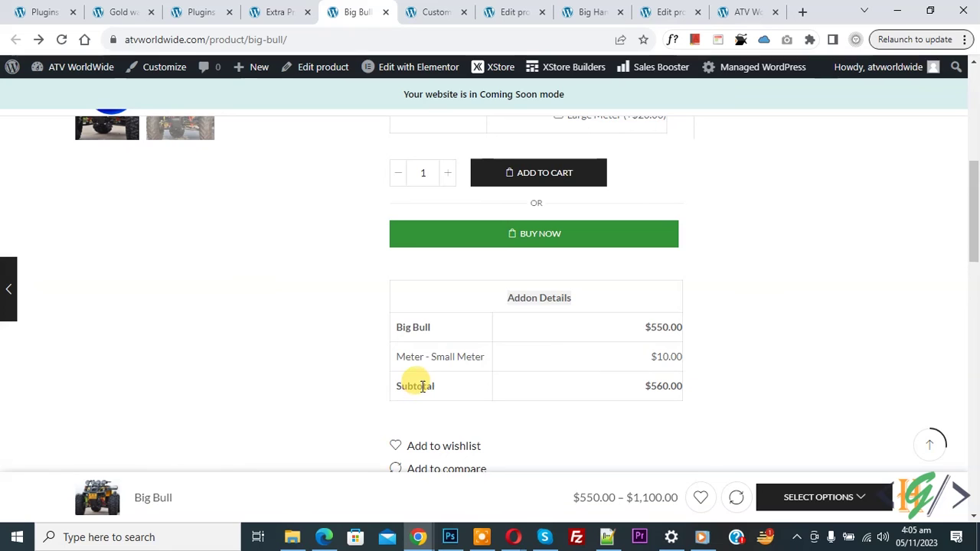
pyautogui.scroll(2, 420, 383)
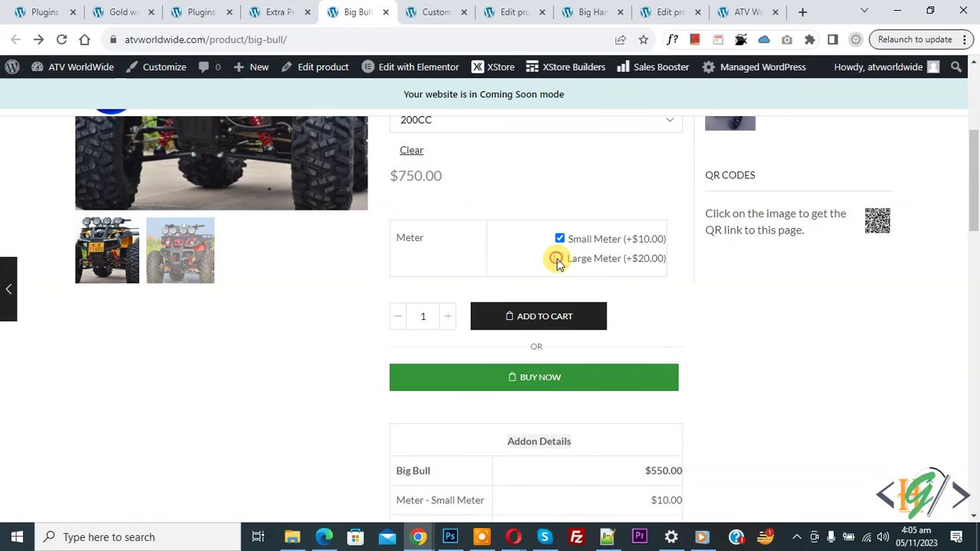
pyautogui.scroll(-2, 403, 273)
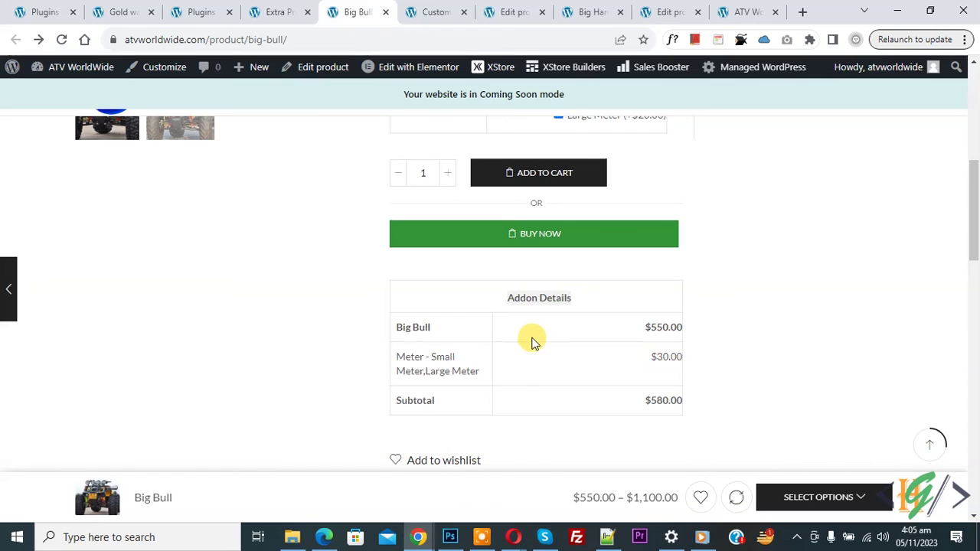
# - Add the 200CC Big Bull with both Meter options ($30.00) to the cart, subtotal $1,680.00
pyautogui.click(539, 179)
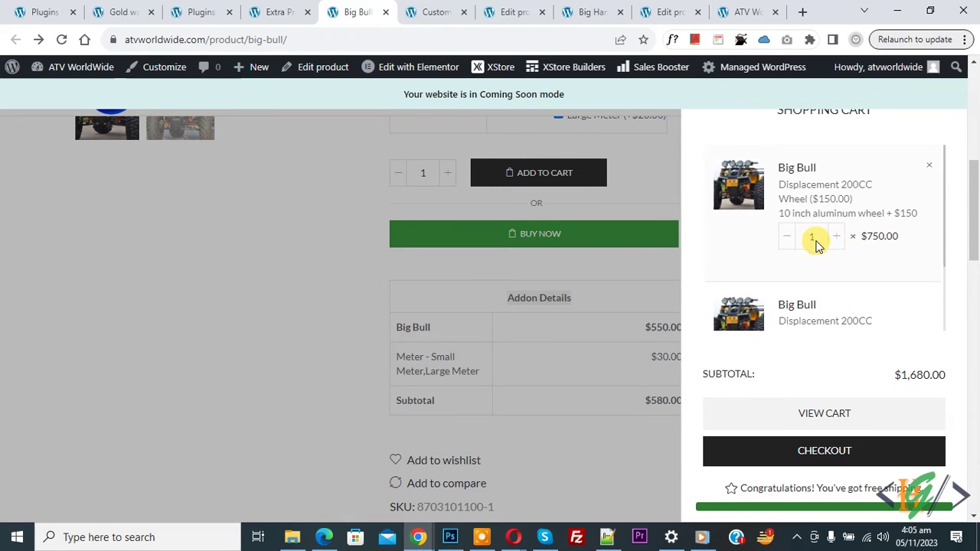
pyautogui.scroll(-3, 815, 244)
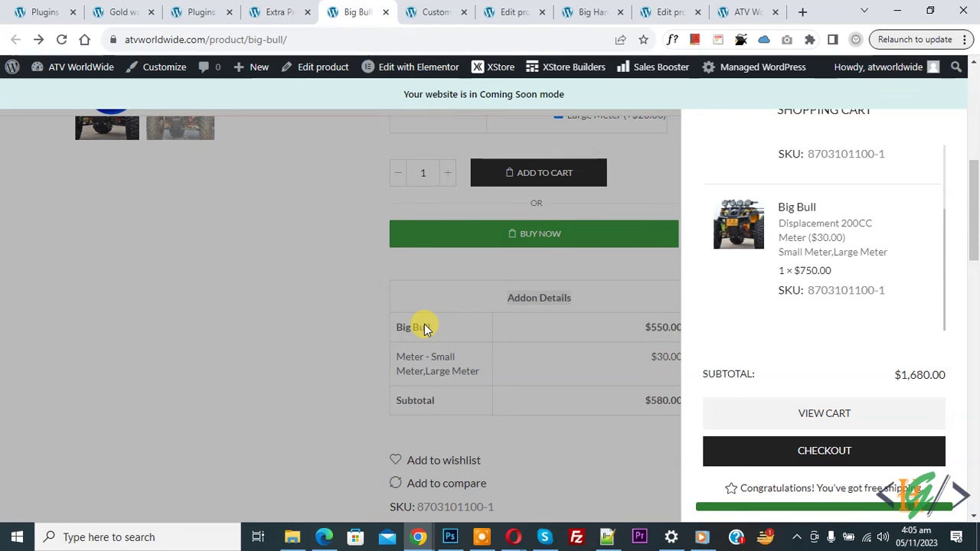
pyautogui.click(335, 301)
pyautogui.scroll(1, 333, 329)
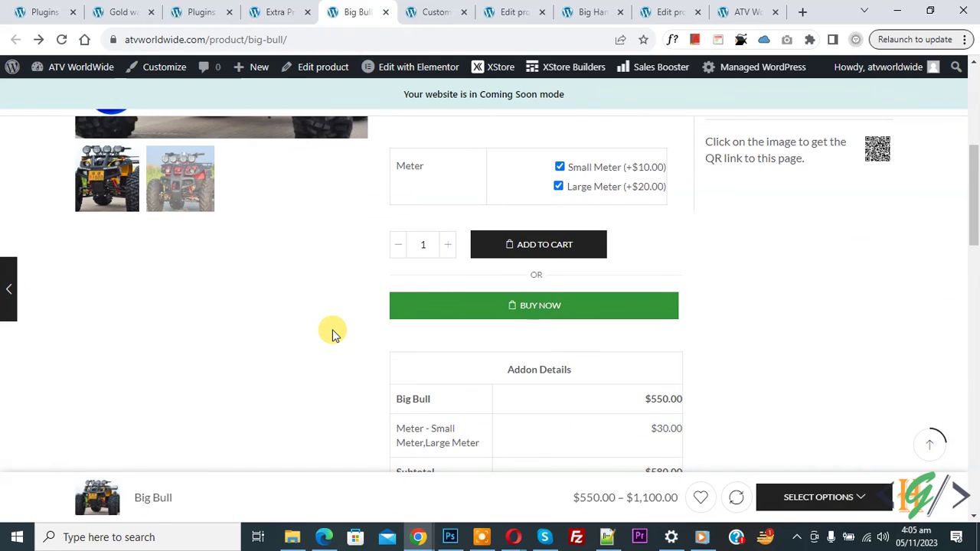